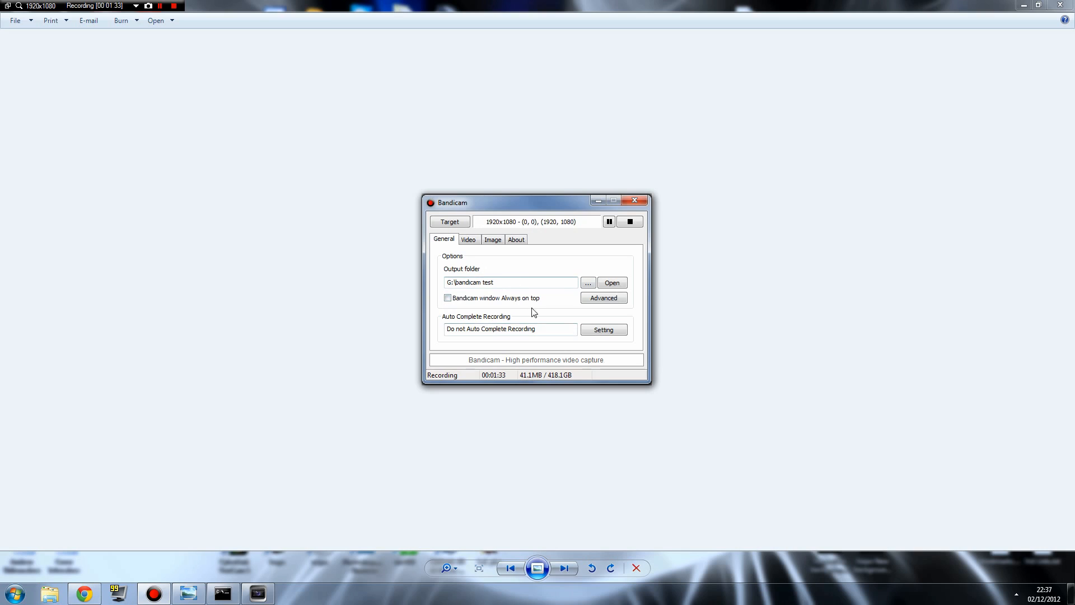
# Examine the output folder setting and the available storage folders, leaving the folder choice cancelled.
pyautogui.moveTo(494, 282); pyautogui.dragTo(446, 282)
pyautogui.click(585, 286)
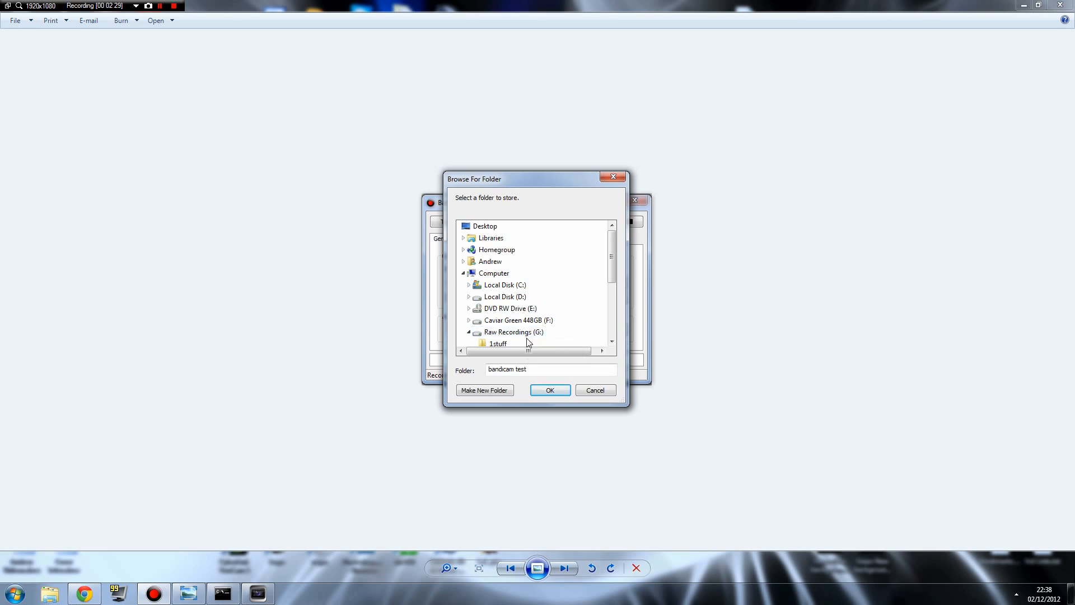
pyautogui.click(591, 391)
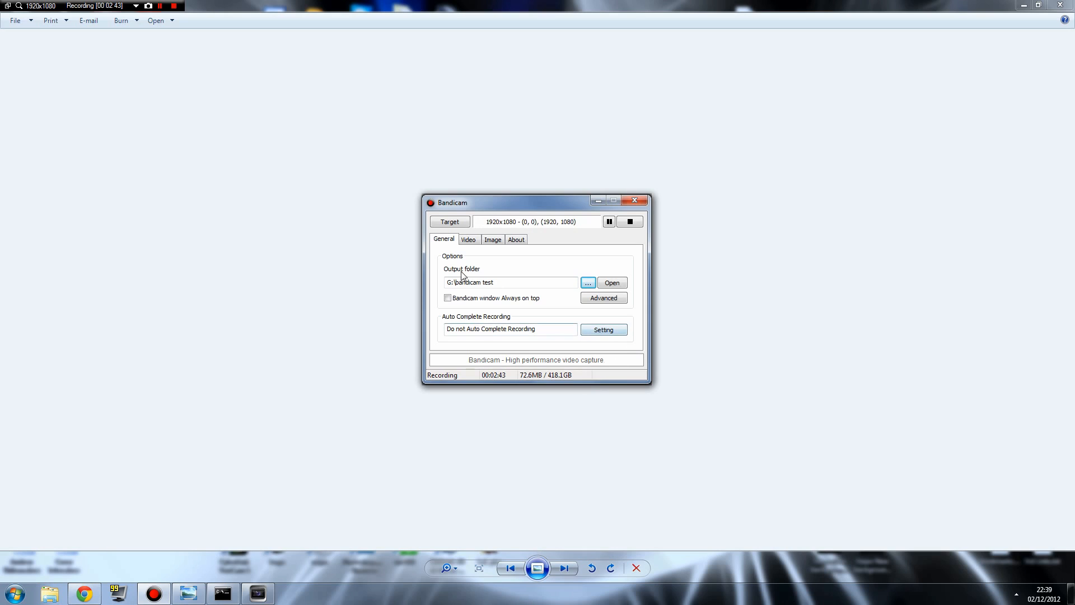
# Examine the primary and secondary sound device choices in the video record settings and close them without saving.
pyautogui.click(468, 240)
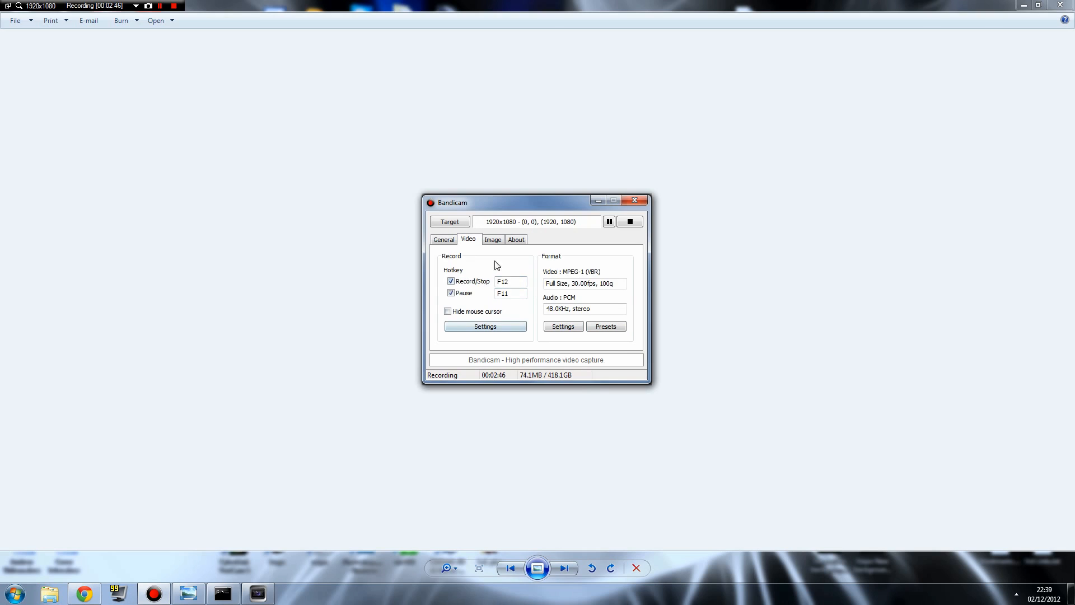
pyautogui.click(485, 327)
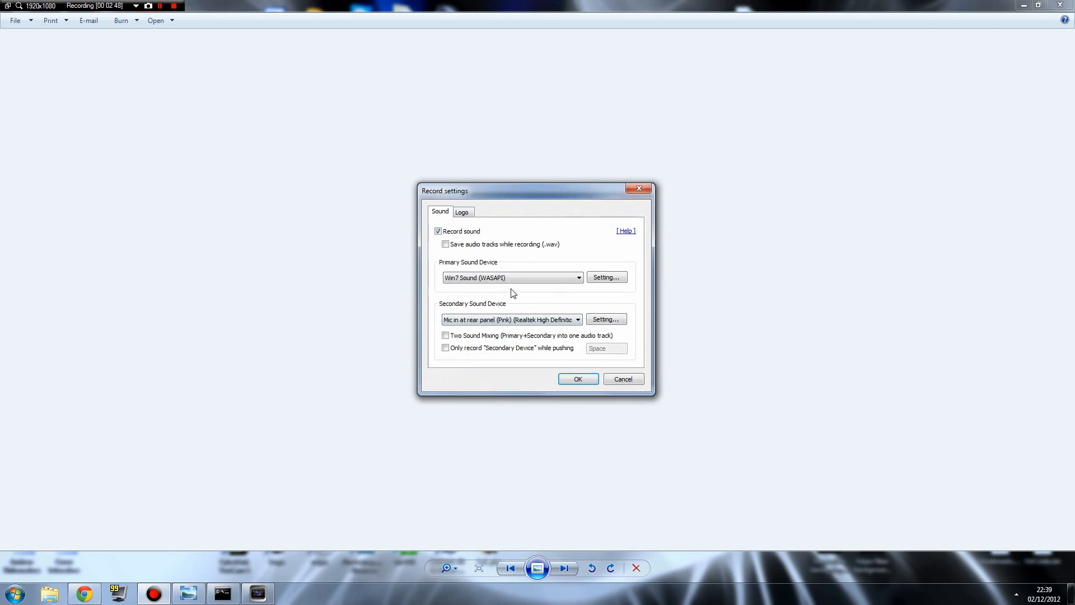
pyautogui.click(482, 280)
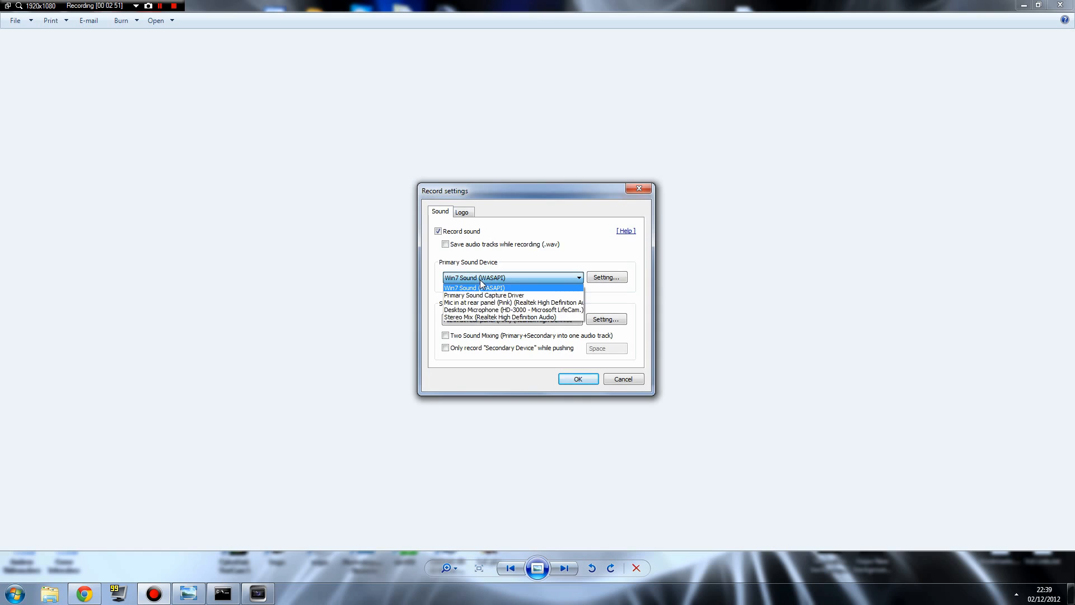
pyautogui.click(481, 285)
pyautogui.click(480, 320)
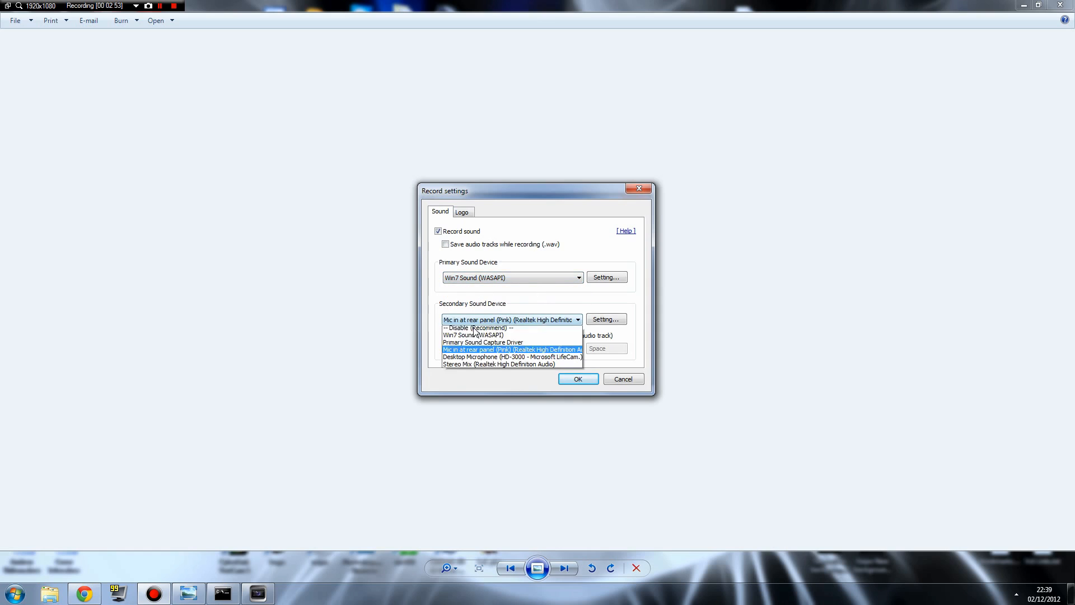
pyautogui.click(482, 326)
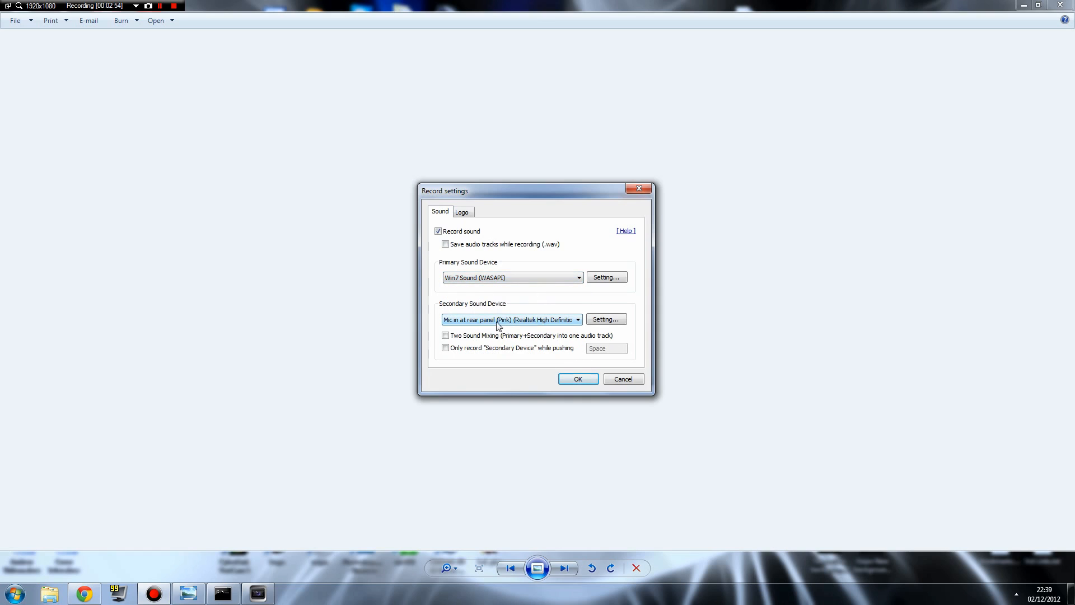
pyautogui.click(623, 379)
# Examine the size, FPS, codec and quality options in the video format settings.
pyautogui.click(560, 327)
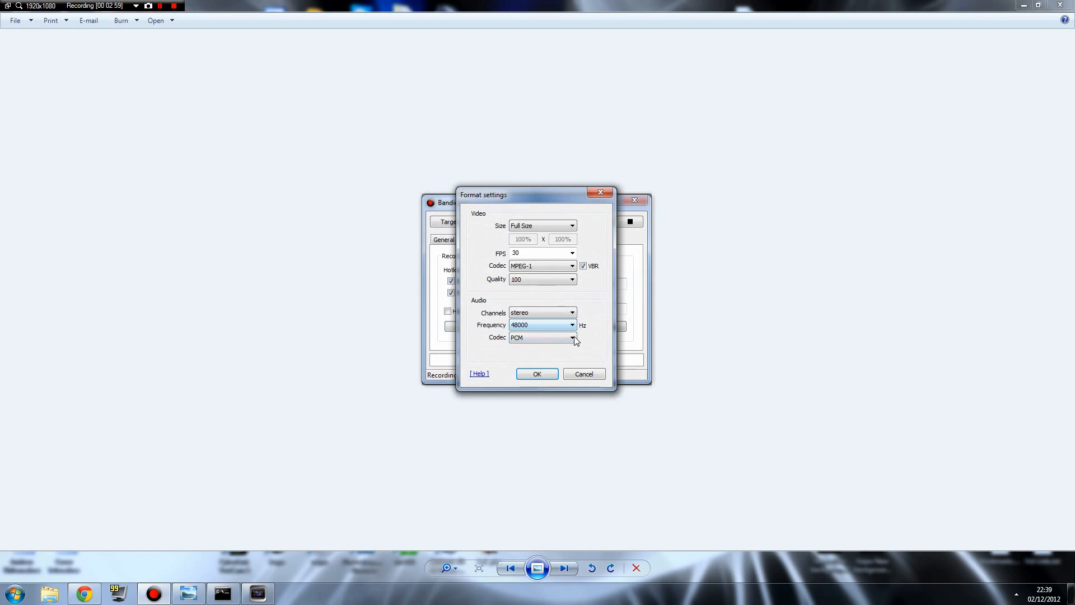
pyautogui.click(567, 230)
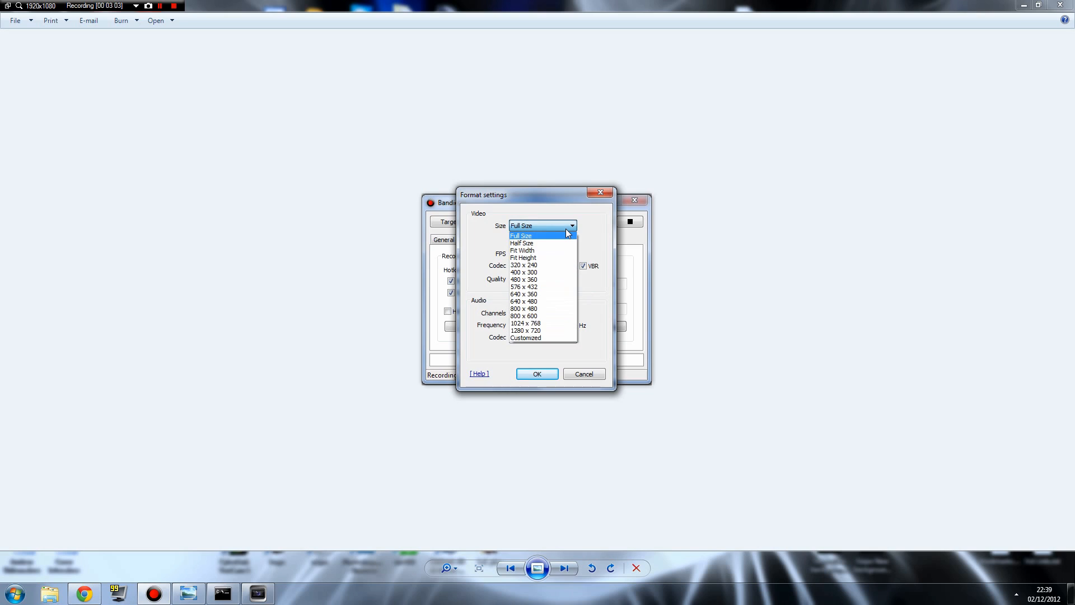
pyautogui.click(566, 230)
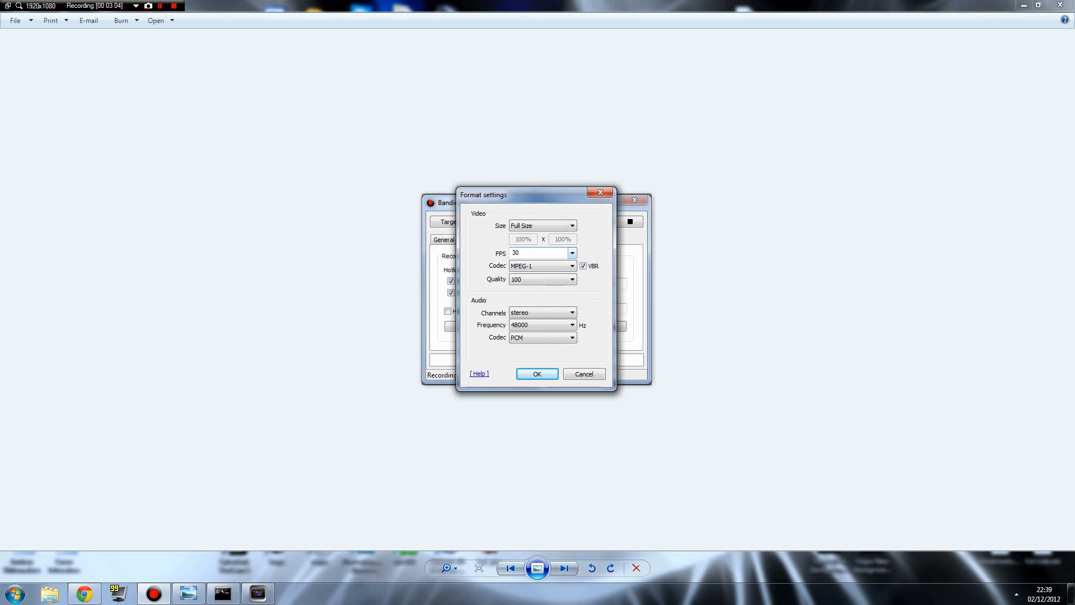
pyautogui.moveTo(525, 253); pyautogui.dragTo(511, 253)
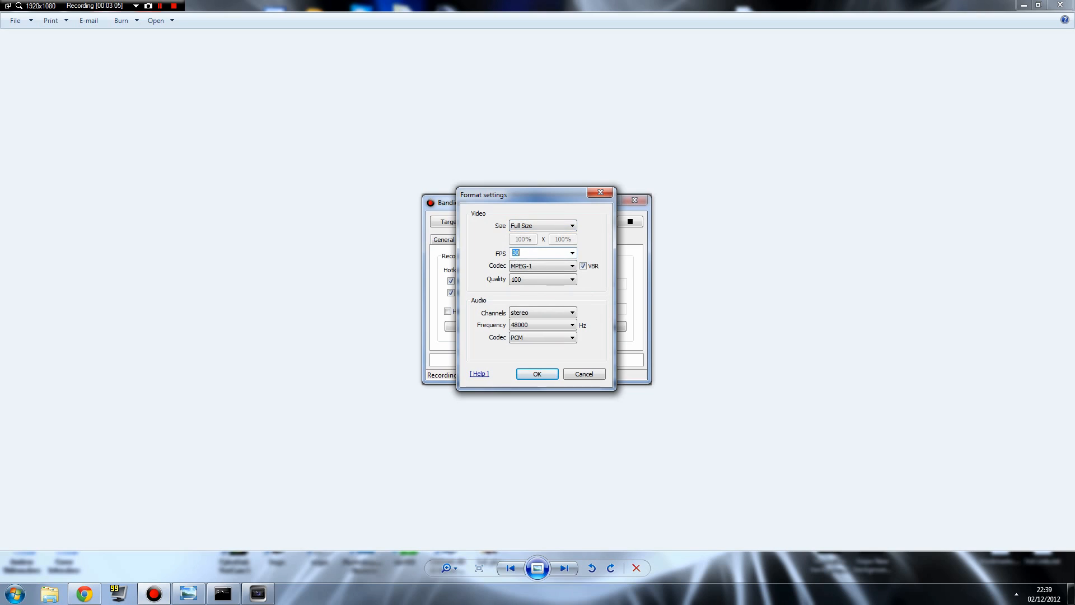
pyautogui.click(544, 267)
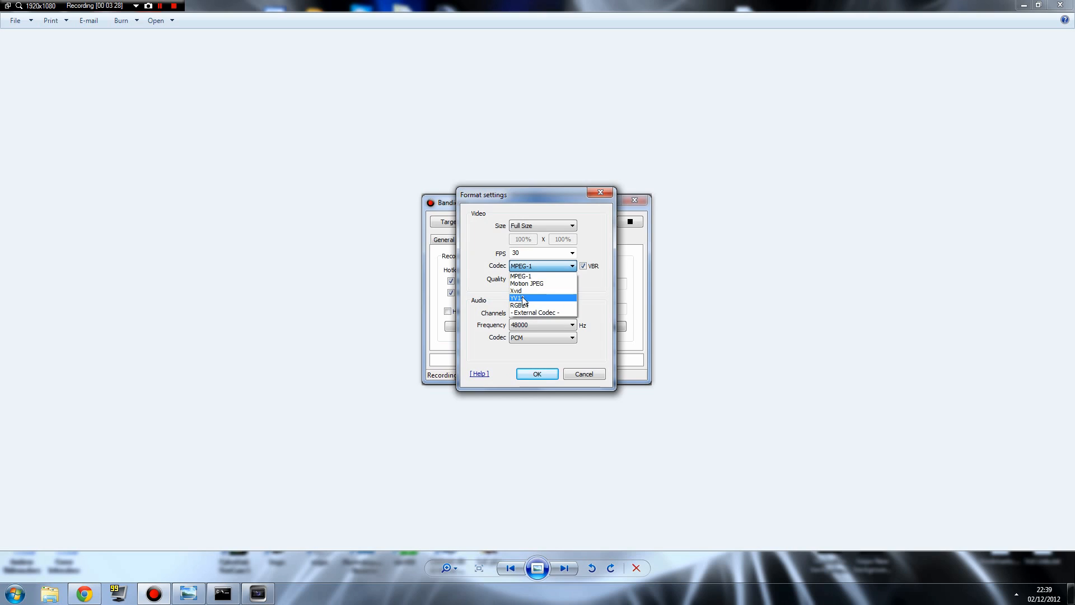
pyautogui.click(556, 265)
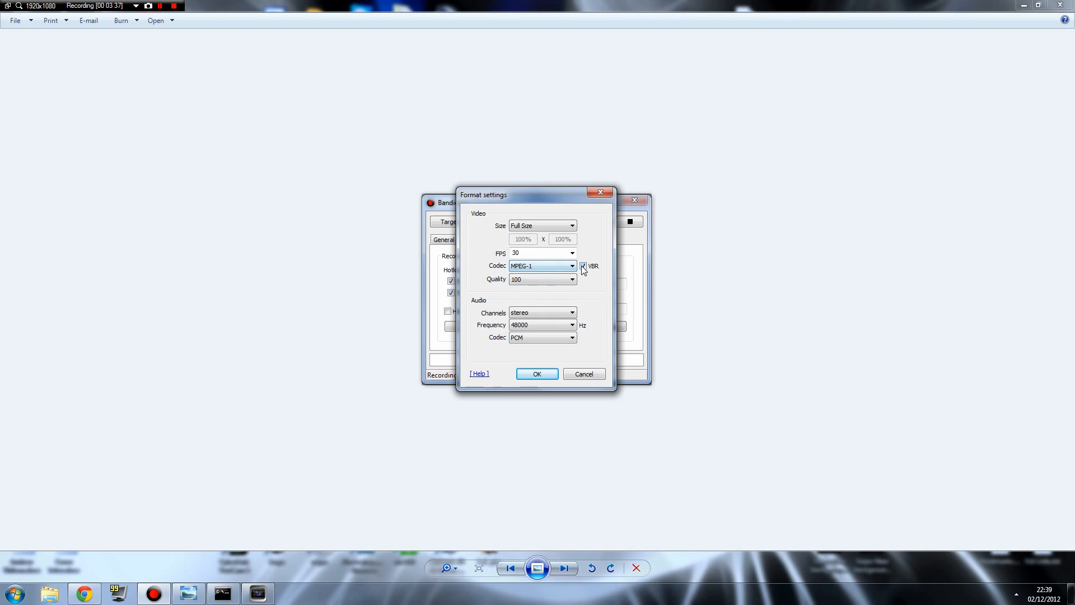
pyautogui.click(548, 283)
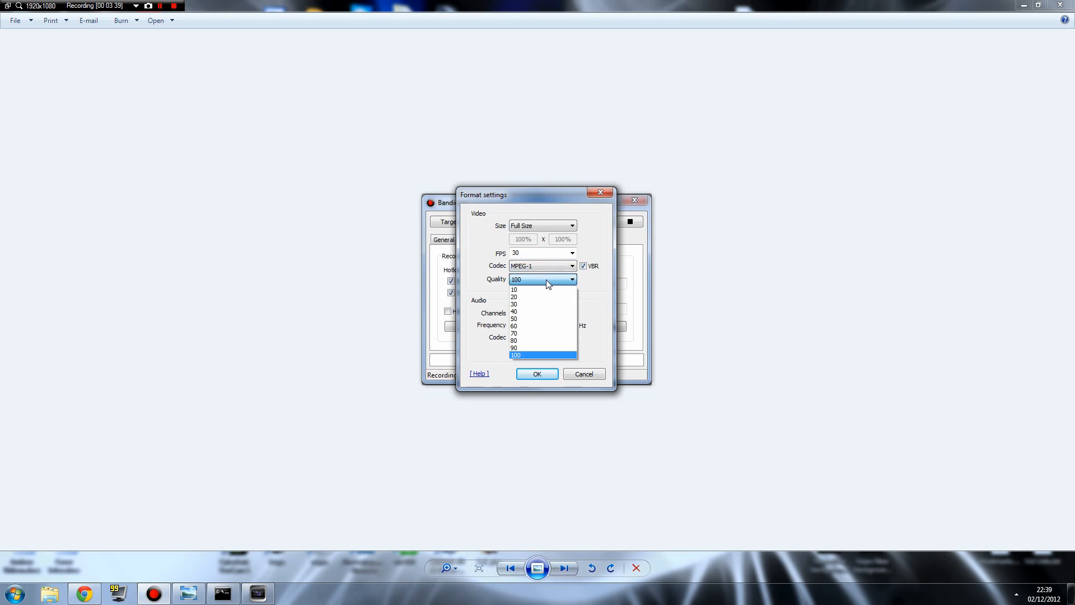
pyautogui.click(529, 355)
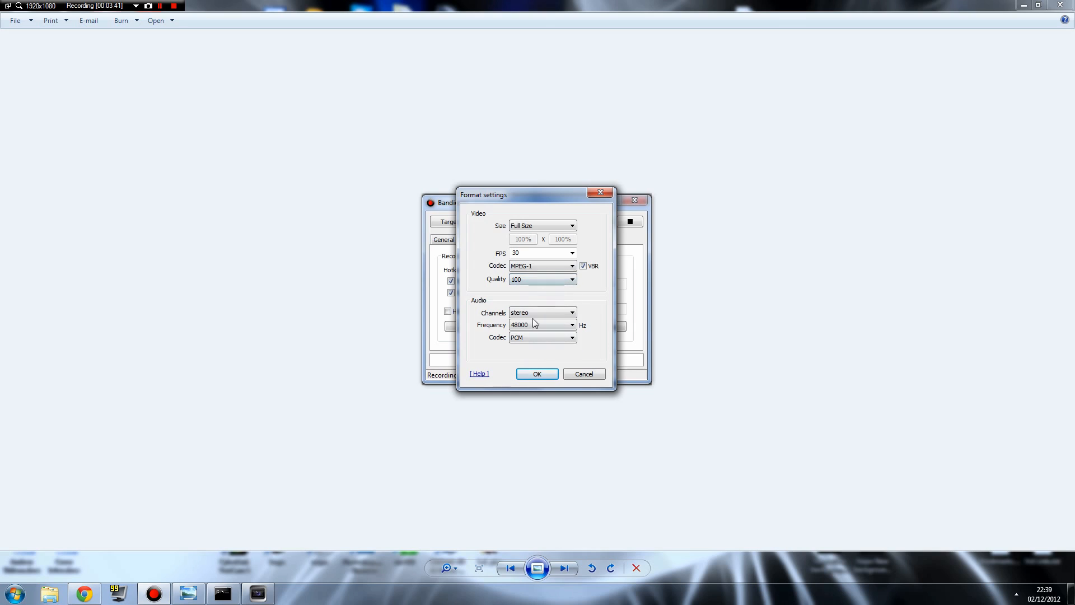
# Turn off VBR for the MPEG-1 video codec and examine the bitrate and FPS settings.
pyautogui.click(583, 266)
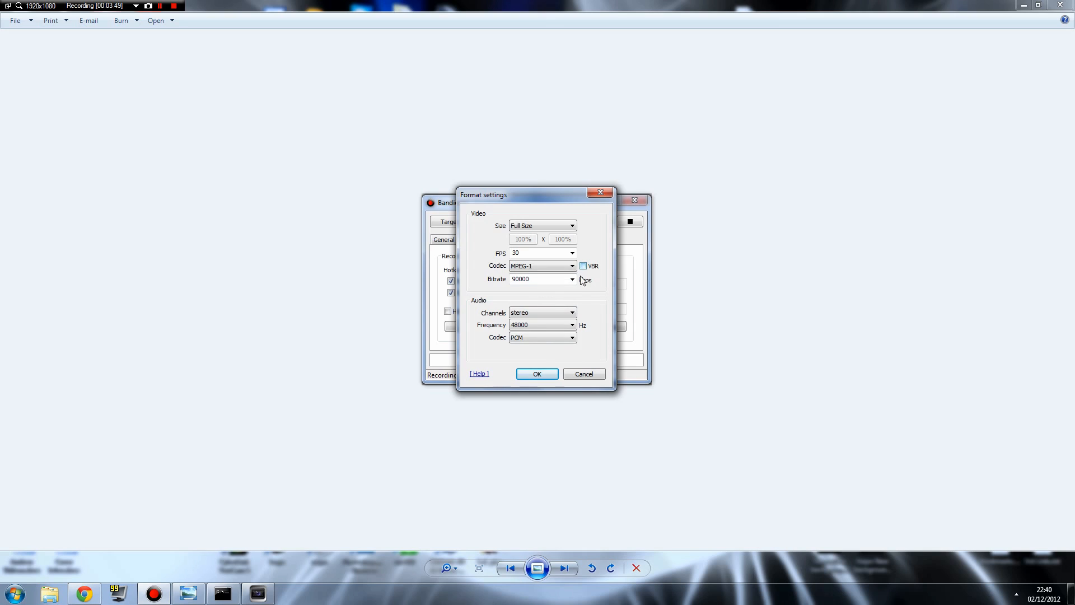
pyautogui.click(571, 280)
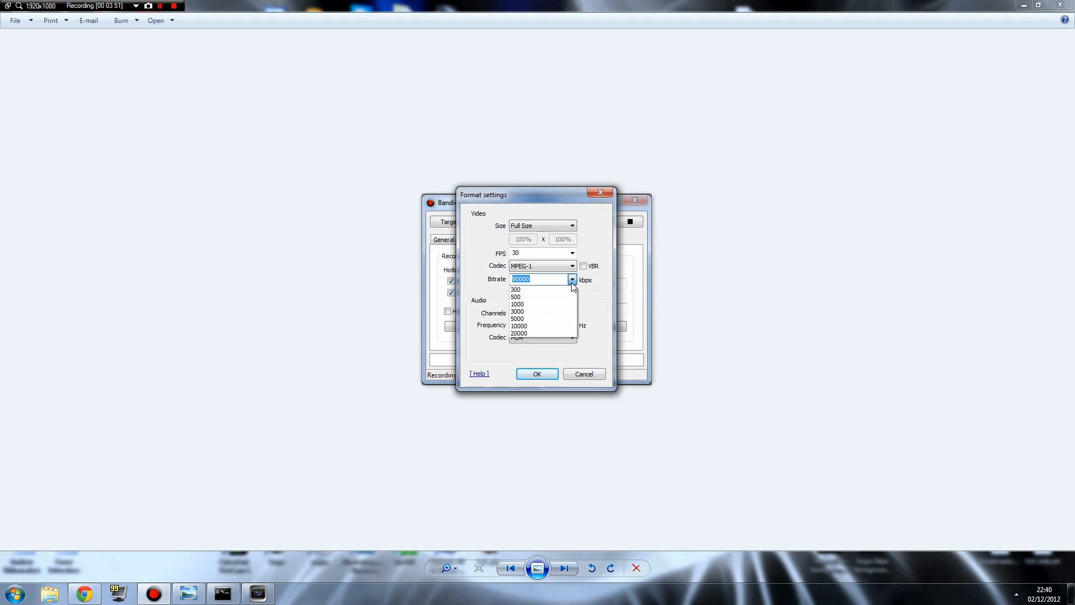
pyautogui.click(572, 282)
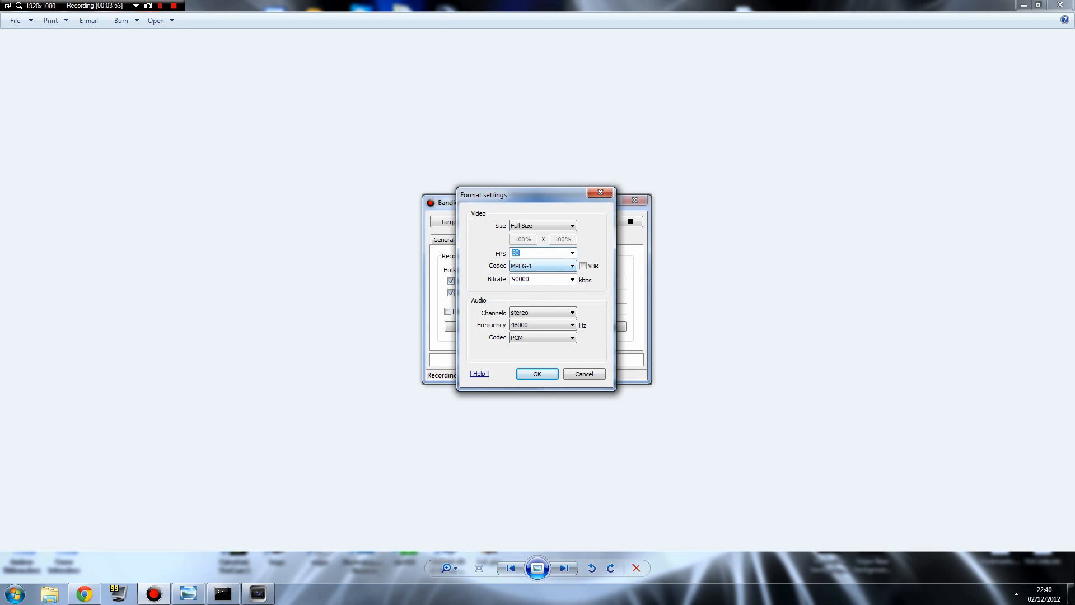
pyautogui.click(531, 254)
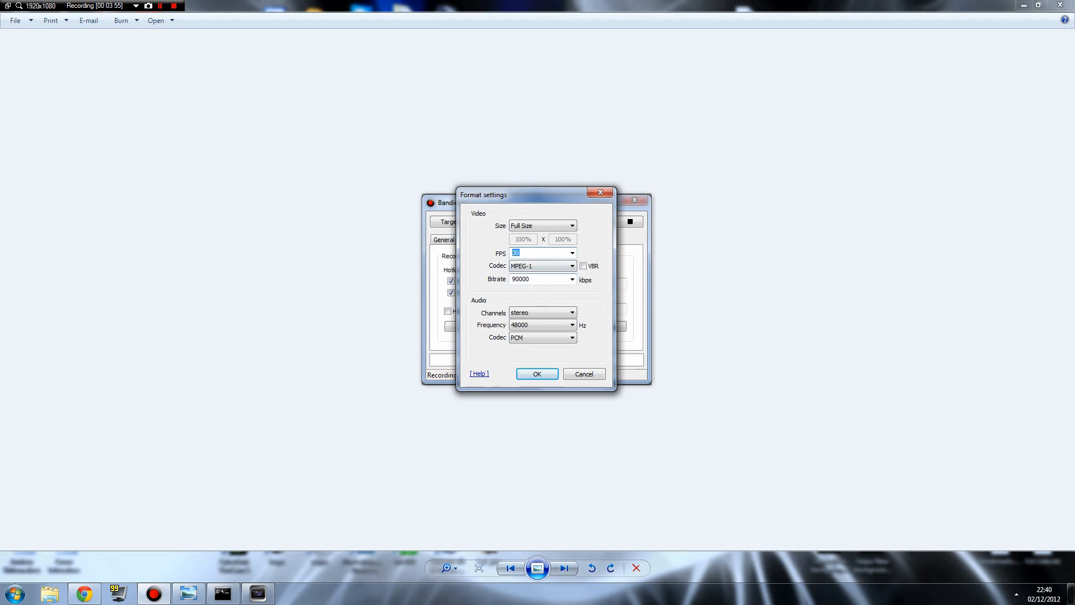
pyautogui.click(513, 282)
pyautogui.moveTo(524, 279); pyautogui.dragTo(487, 282)
pyautogui.click(534, 280)
pyautogui.moveTo(521, 253); pyautogui.dragTo(508, 283)
# Check the render in Vegas Pro, examine the audio codec choices in Bandicam and discard the format settings.
pyautogui.click(268, 594)
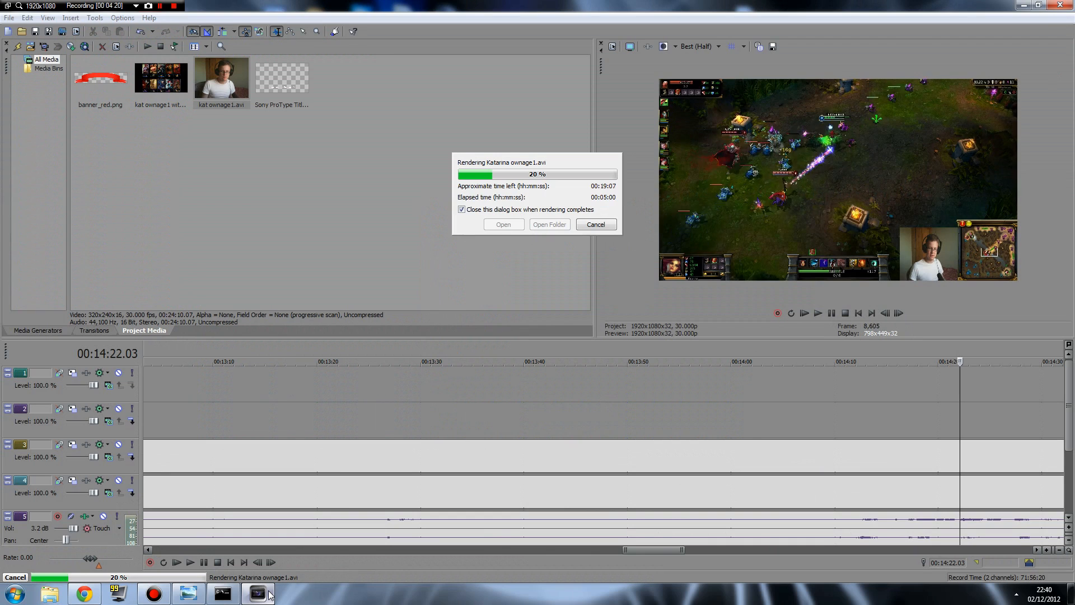
pyautogui.click(268, 594)
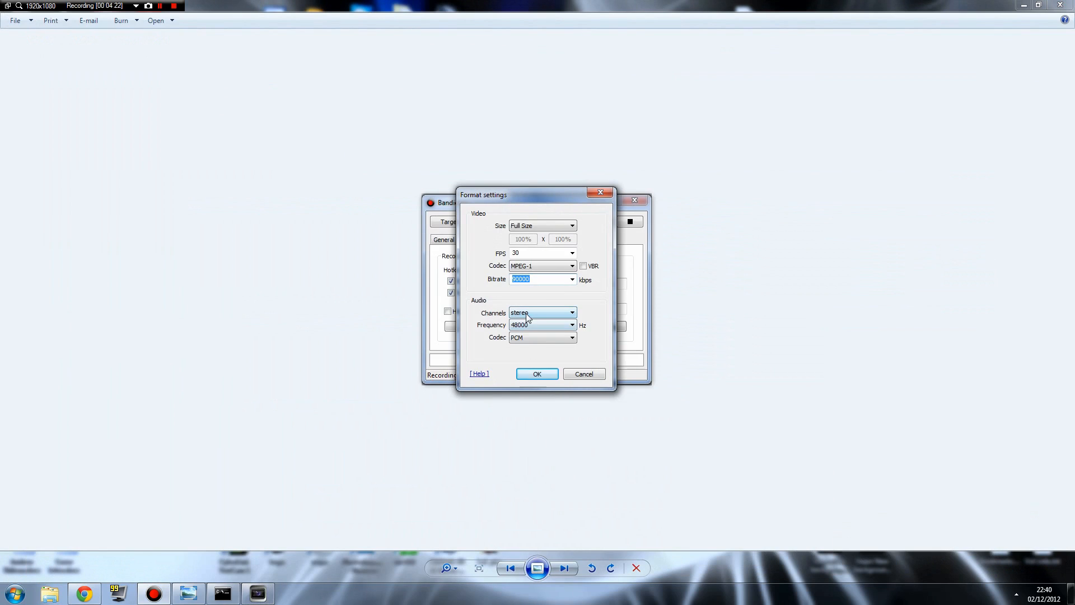
pyautogui.click(521, 338)
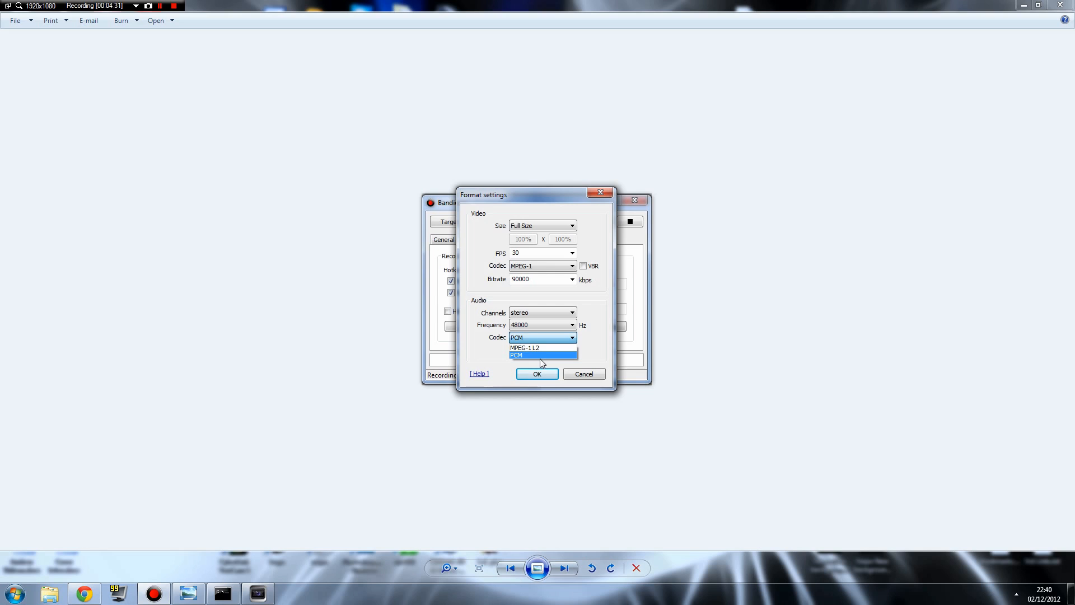
pyautogui.click(258, 593)
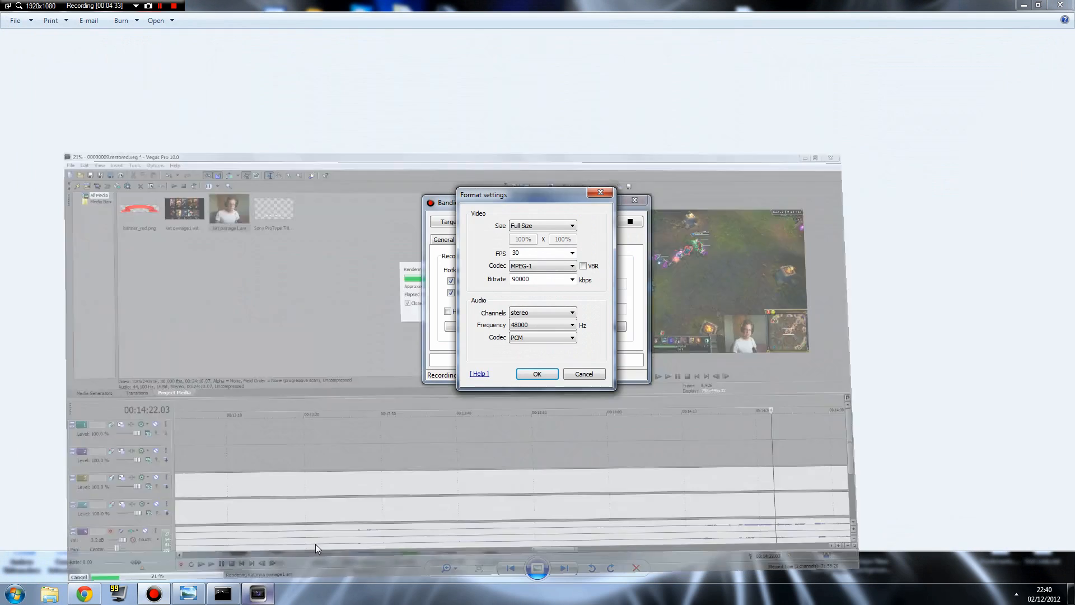
pyautogui.click(518, 338)
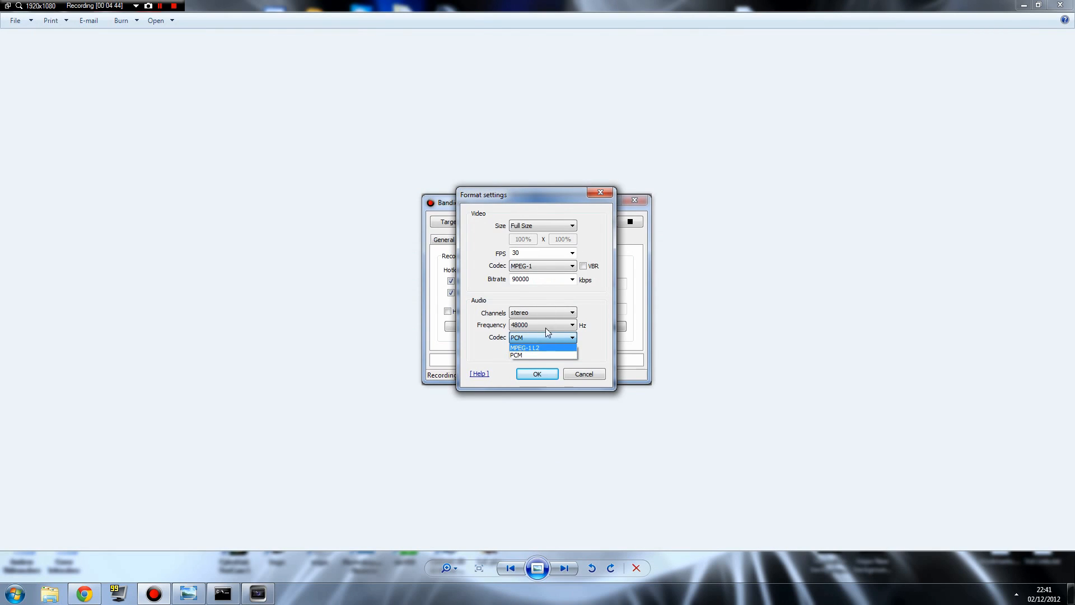
pyautogui.click(594, 378)
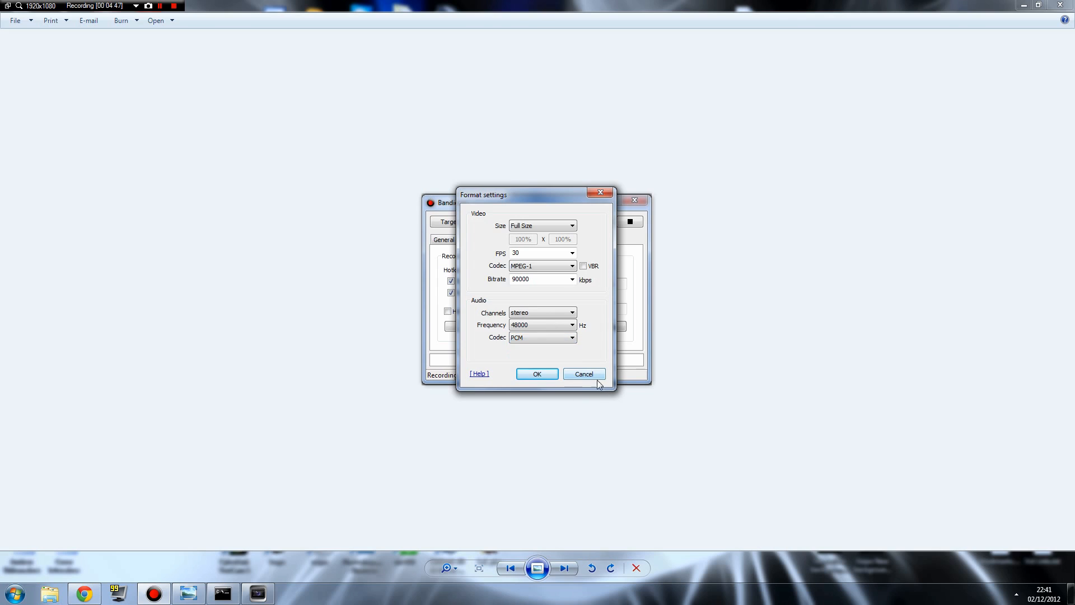
pyautogui.click(590, 371)
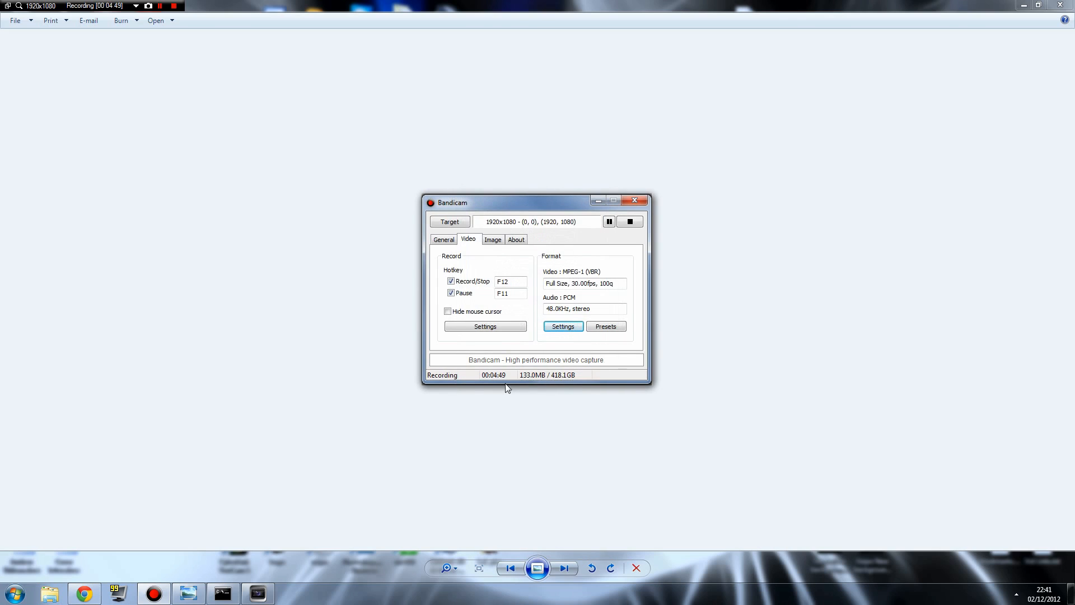
# Examine the image capture and format options and return to the video settings.
pyautogui.click(493, 240)
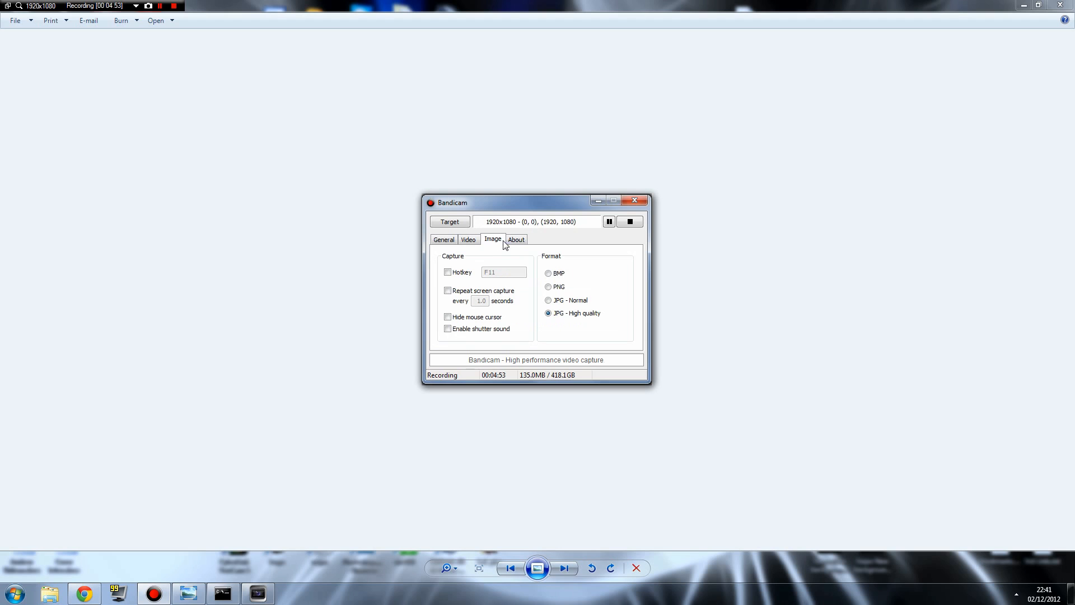
pyautogui.click(472, 243)
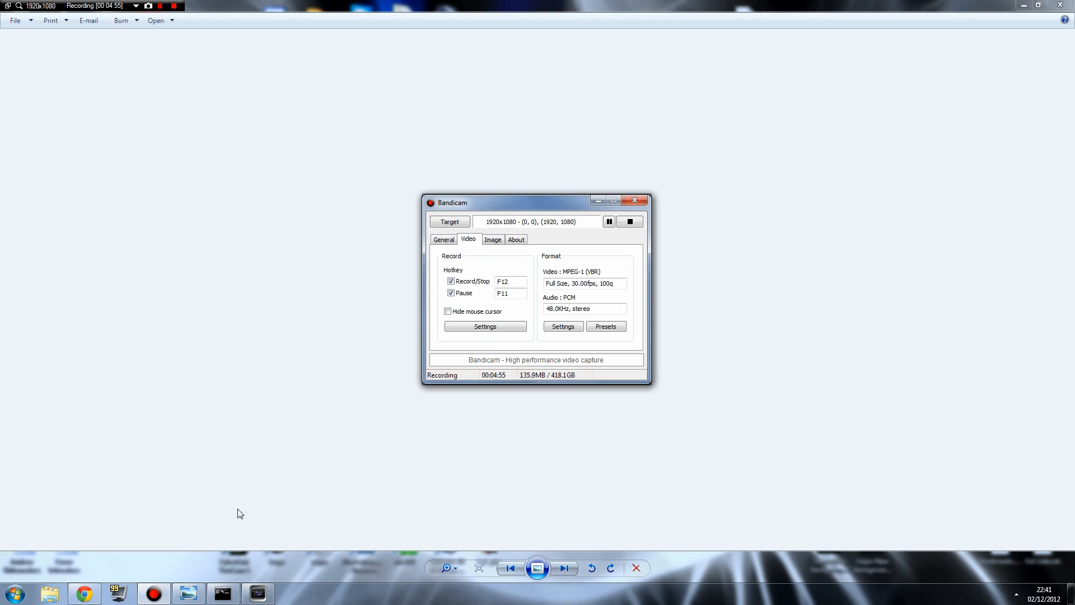
pyautogui.moveTo(256, 595)
# Move the recording window aside to examine the FPS limit settings in the second Bandicam window, and move it back.
pyautogui.moveTo(479, 201); pyautogui.dragTo(876, 298)
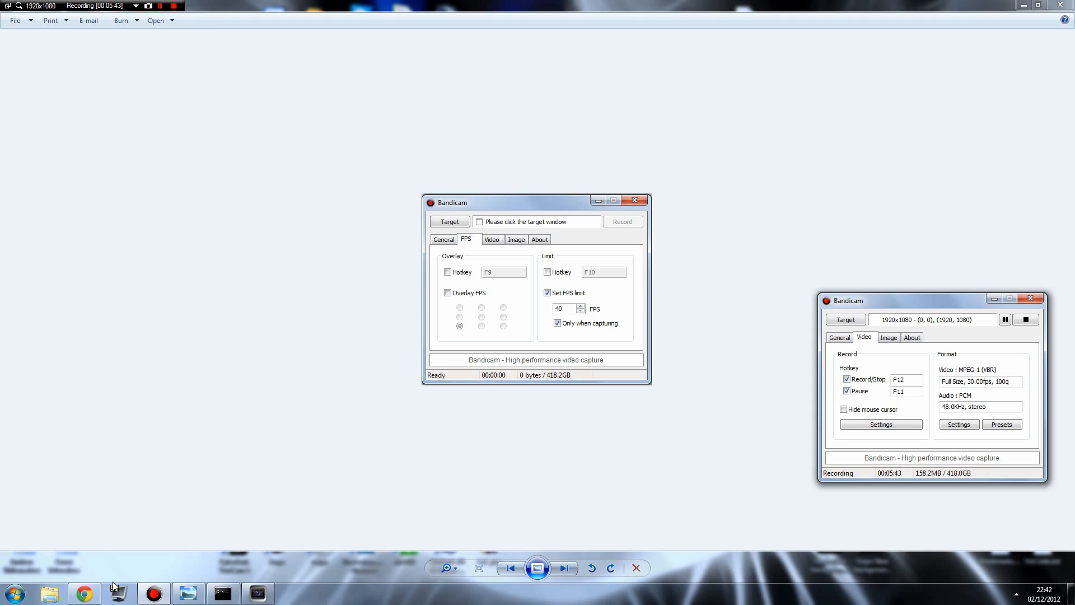
pyautogui.click(1016, 593)
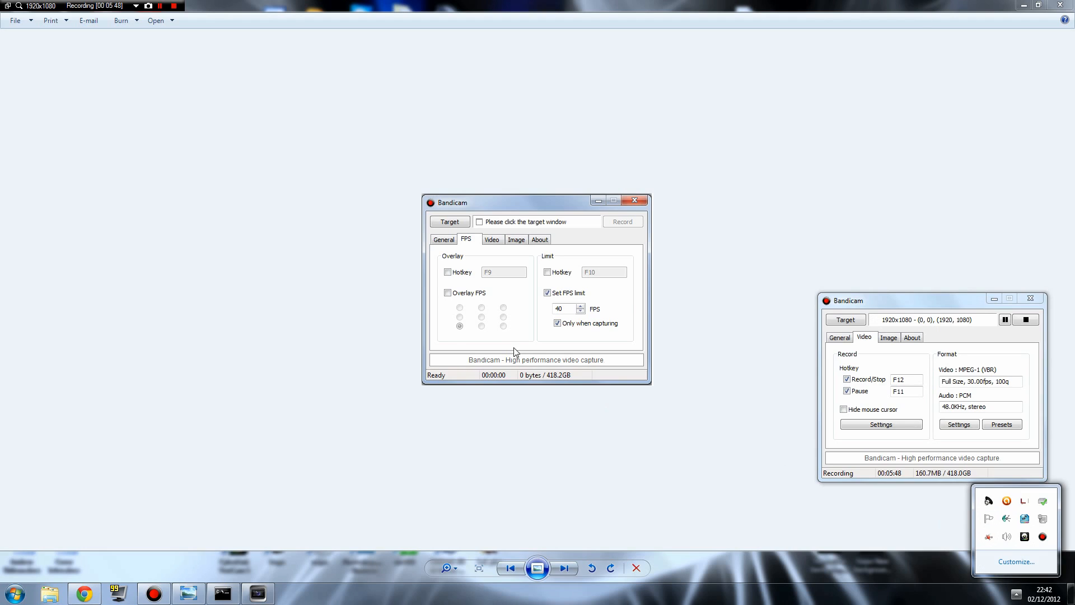
pyautogui.click(468, 347)
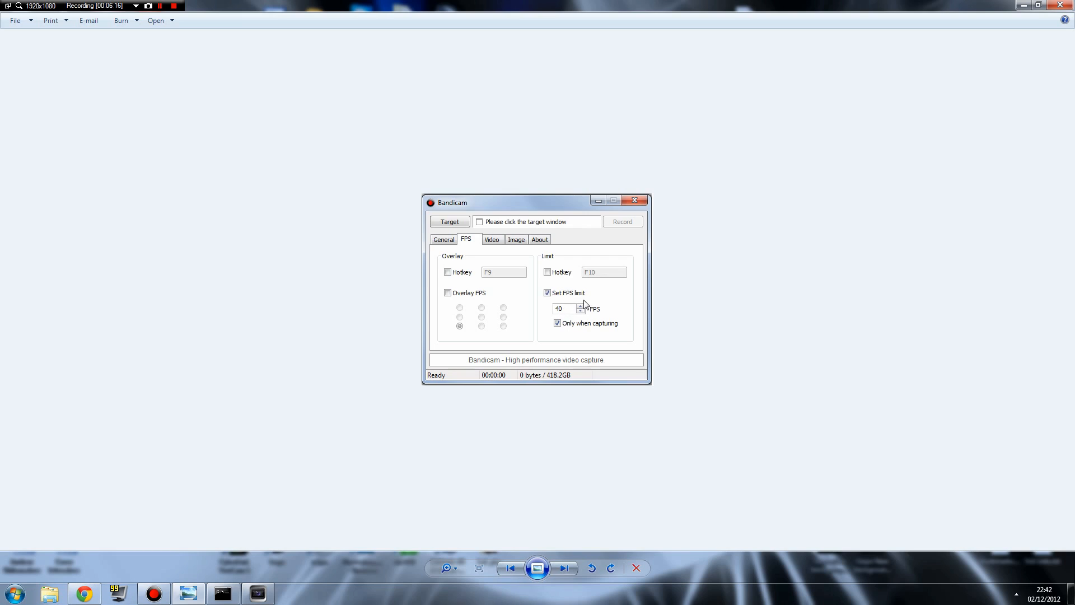
pyautogui.click(161, 599)
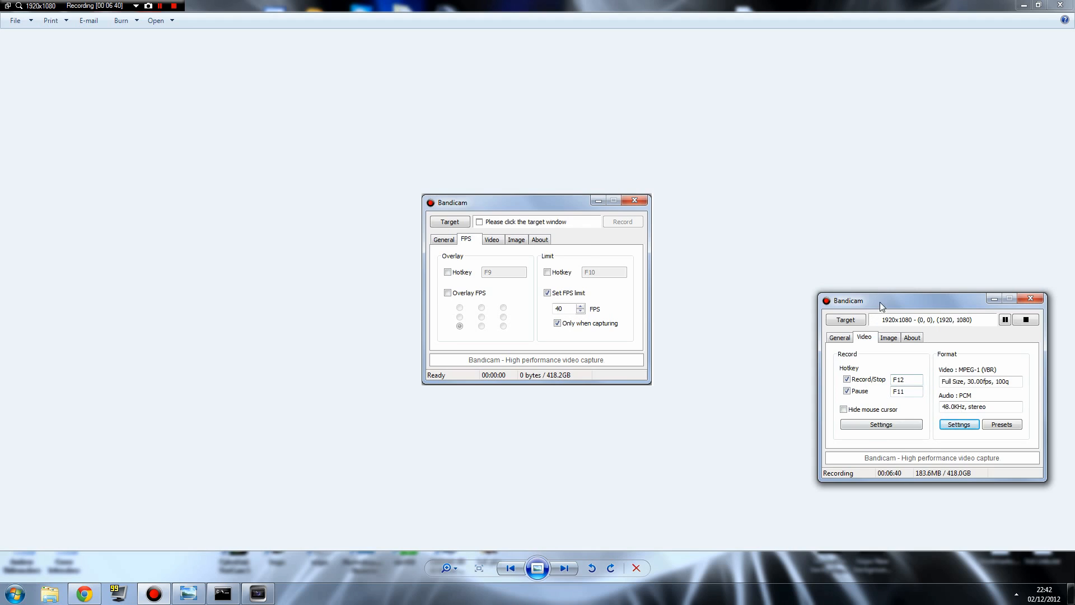
pyautogui.moveTo(879, 301); pyautogui.dragTo(482, 203)
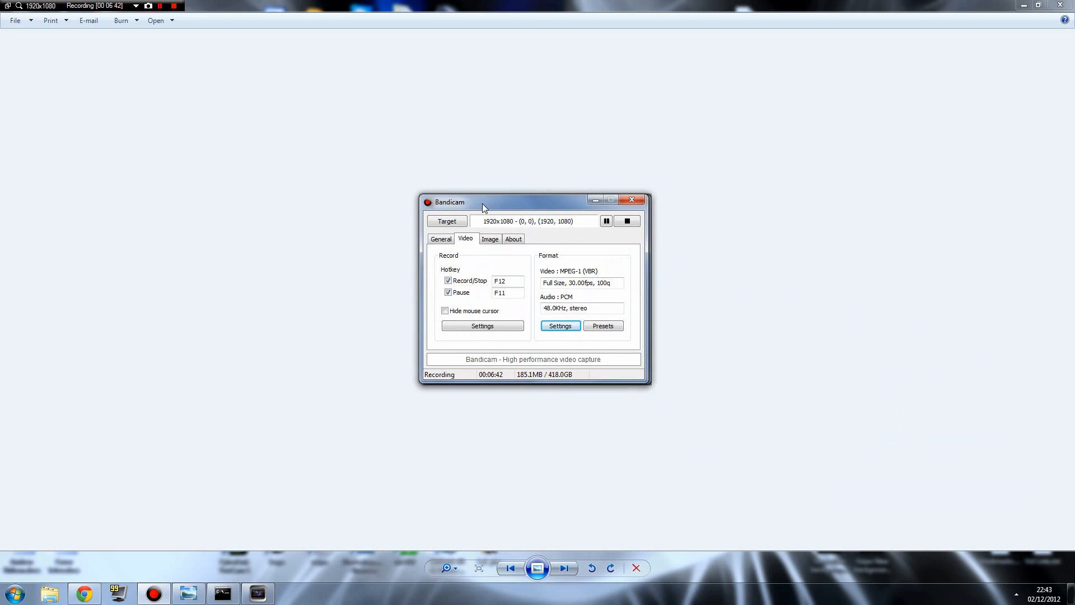